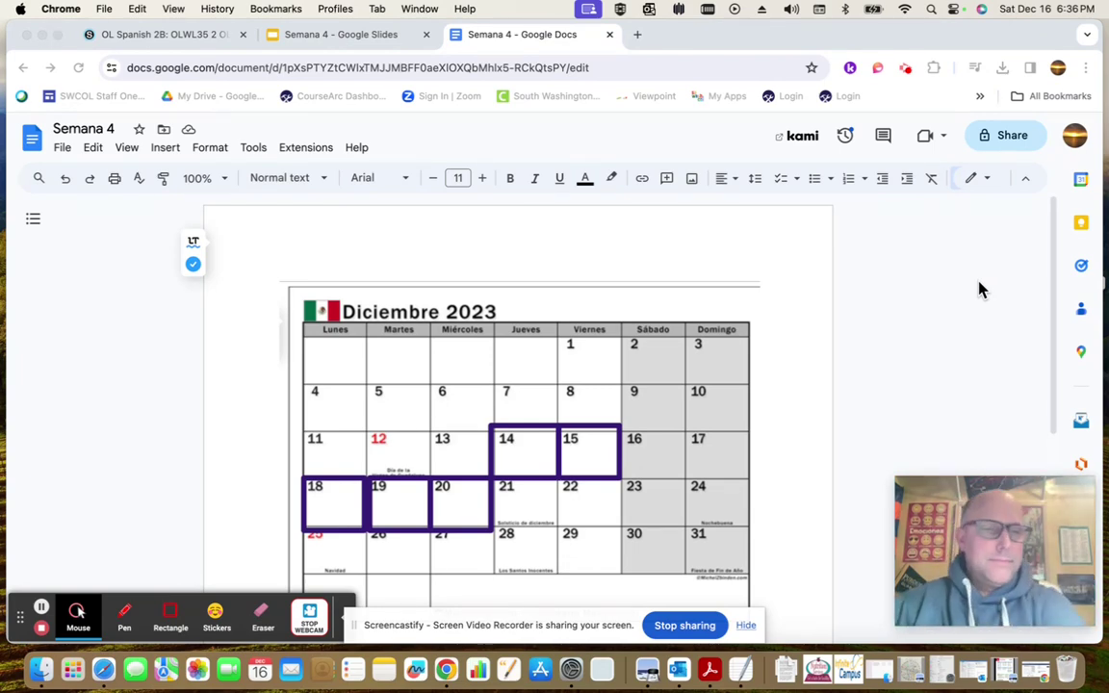
left_click(40, 627)
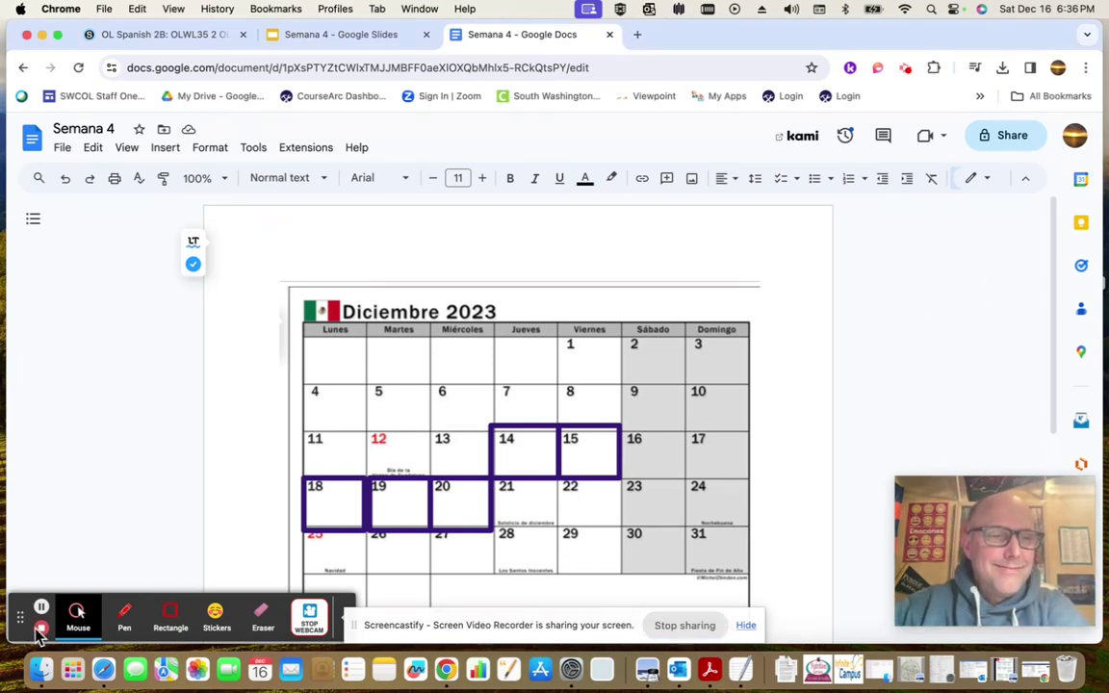